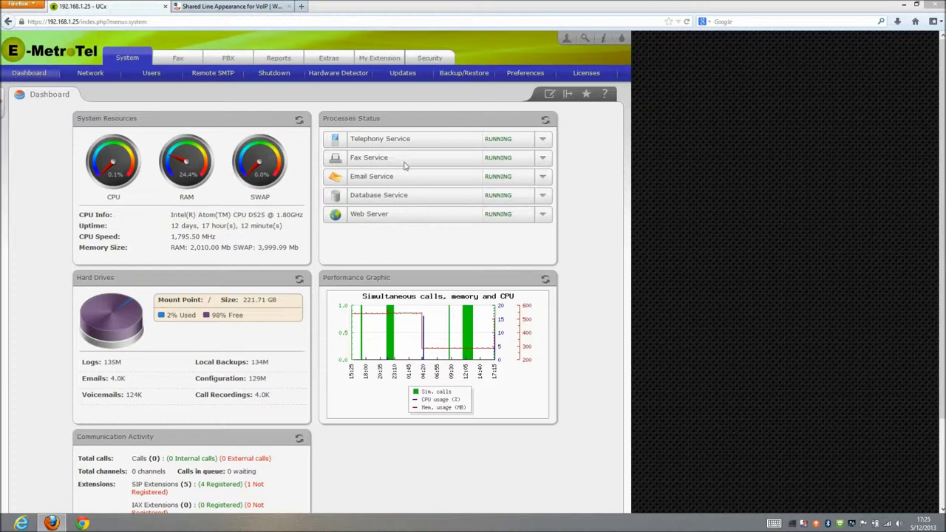
Go to PBX Configuration's Inbound Routes page and open the FlowRoute In route
{"action": "left_click", "coordinate": [229, 58]}
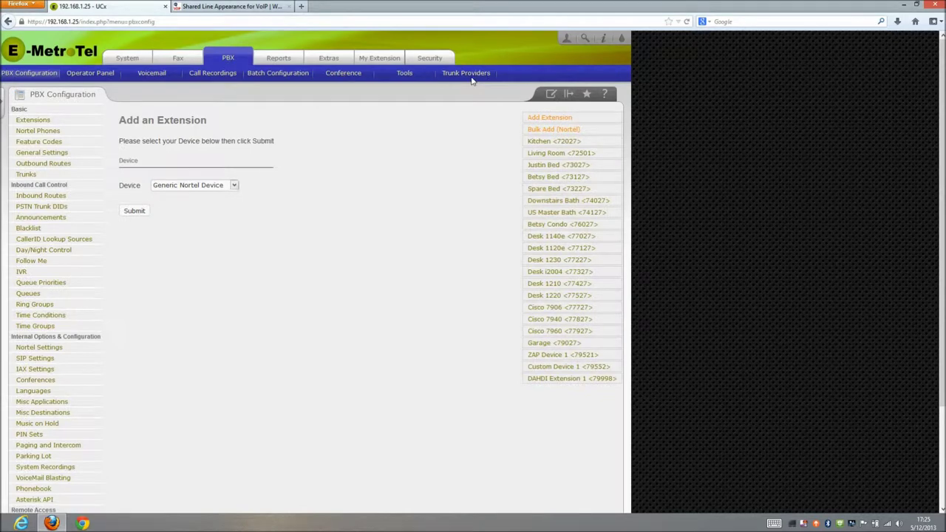
{"action": "left_click", "coordinate": [467, 73]}
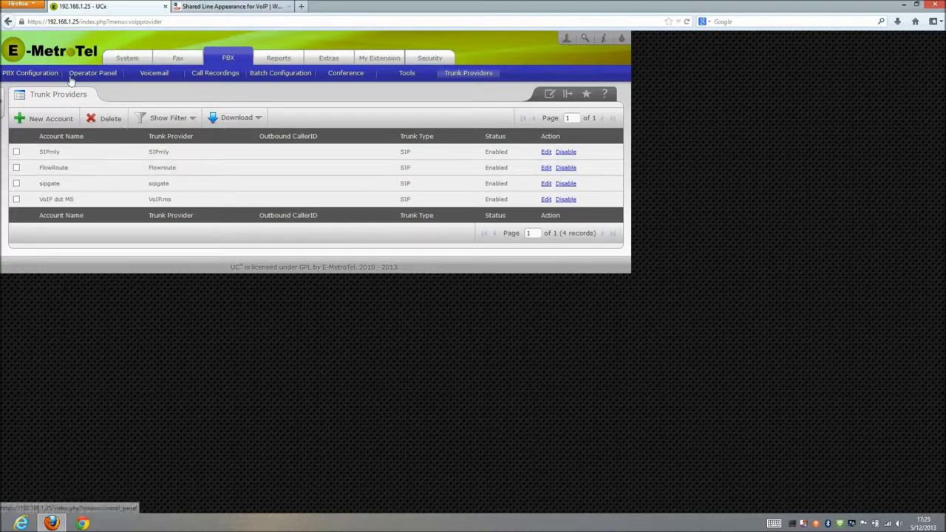
{"action": "left_click", "coordinate": [33, 76]}
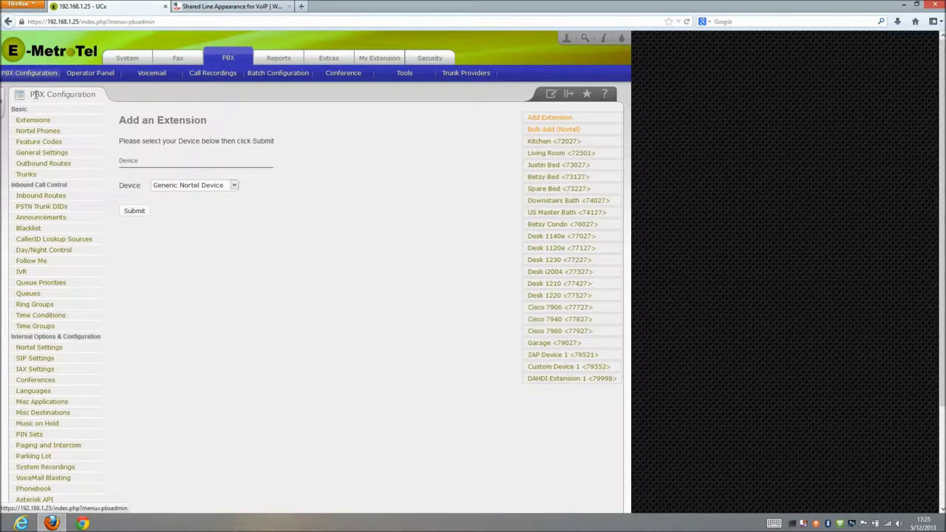
{"action": "left_click", "coordinate": [35, 197]}
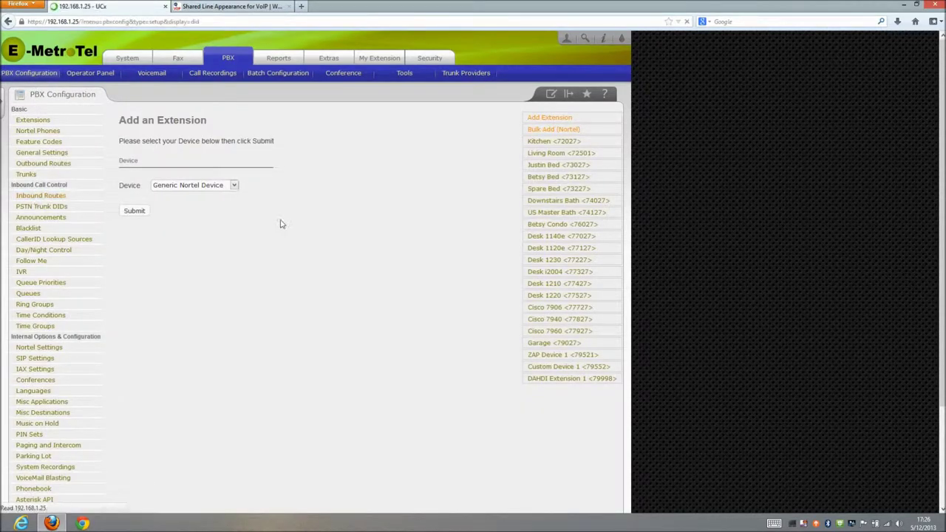
{"action": "left_click", "coordinate": [575, 251]}
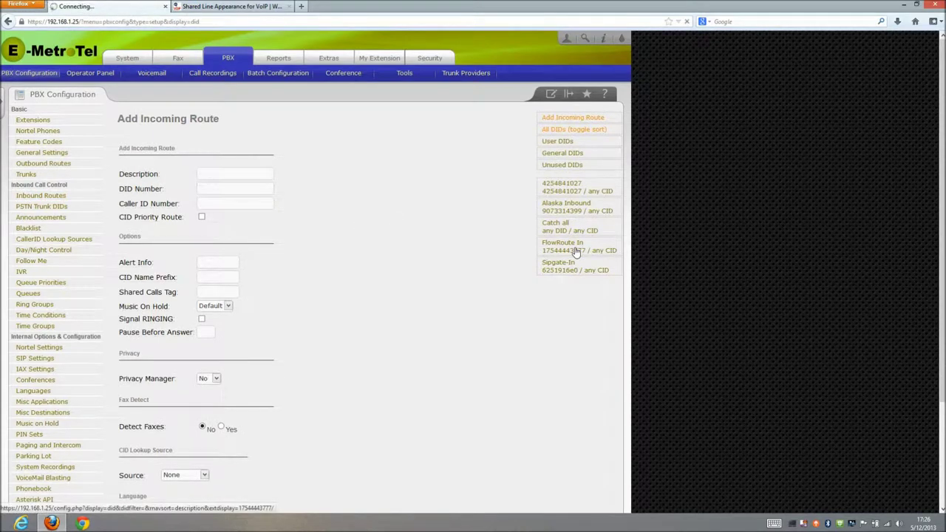
Save FlowRoute In with Shared Calls Tag SCG1, then list the Nortel phones
{"action": "triple_click", "coordinate": [238, 191]}
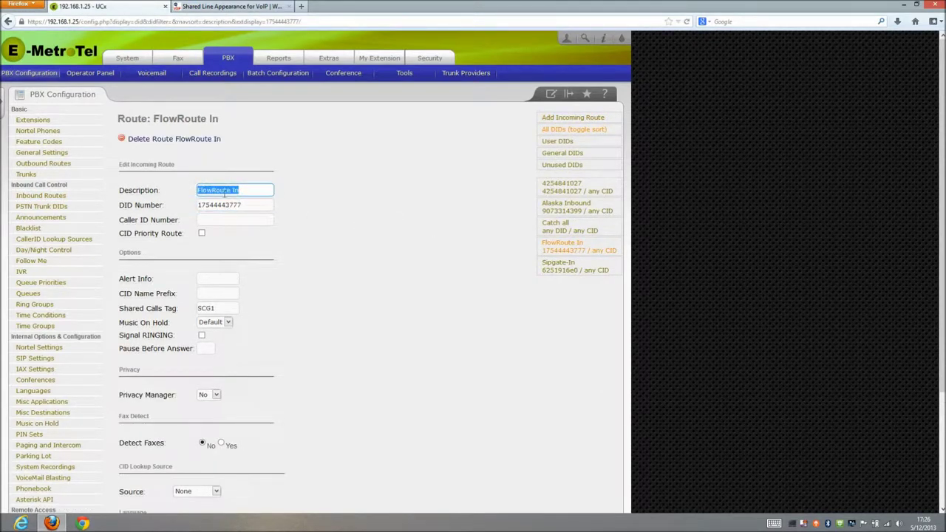
{"action": "left_click", "coordinate": [239, 193]}
{"action": "mouse_move", "coordinate": [170, 312]}
{"action": "scroll", "coordinate": [340, 296], "scroll_direction": "down", "scroll_amount": 4}
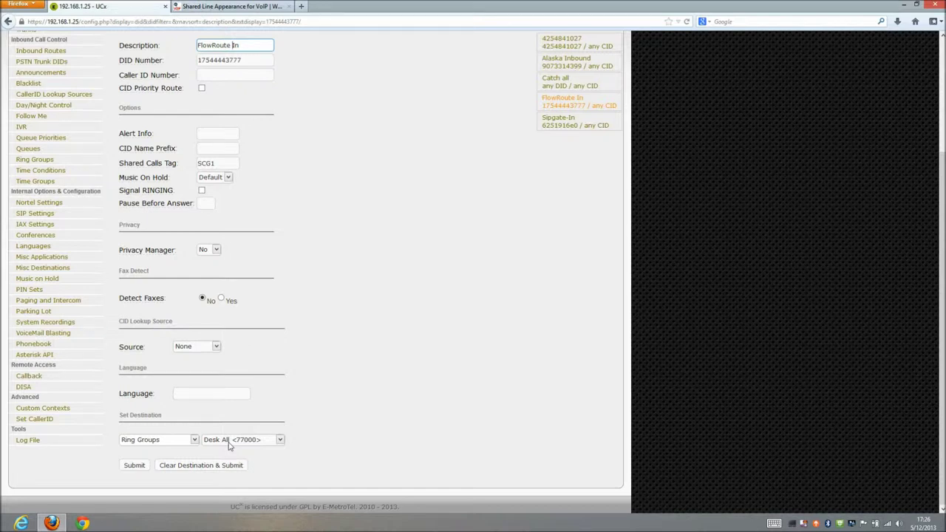
{"action": "left_click", "coordinate": [140, 467]}
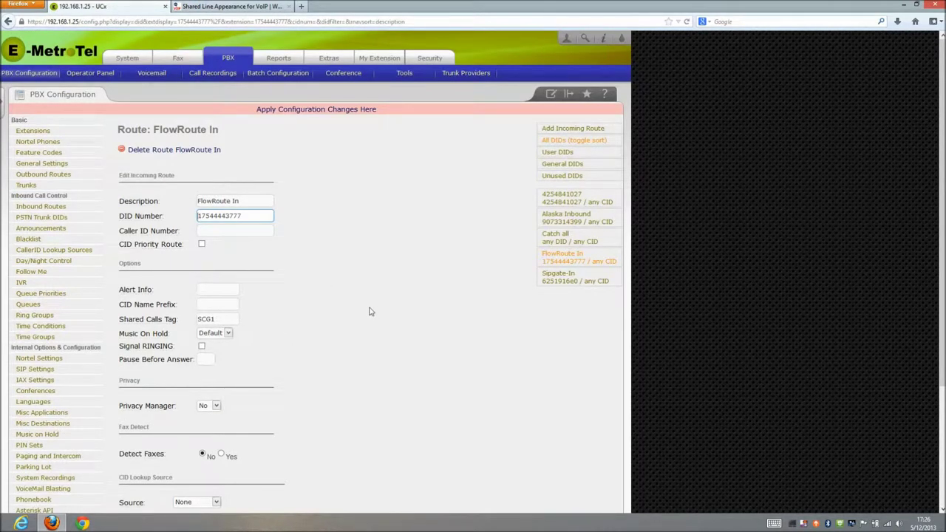
{"action": "left_click", "coordinate": [40, 143]}
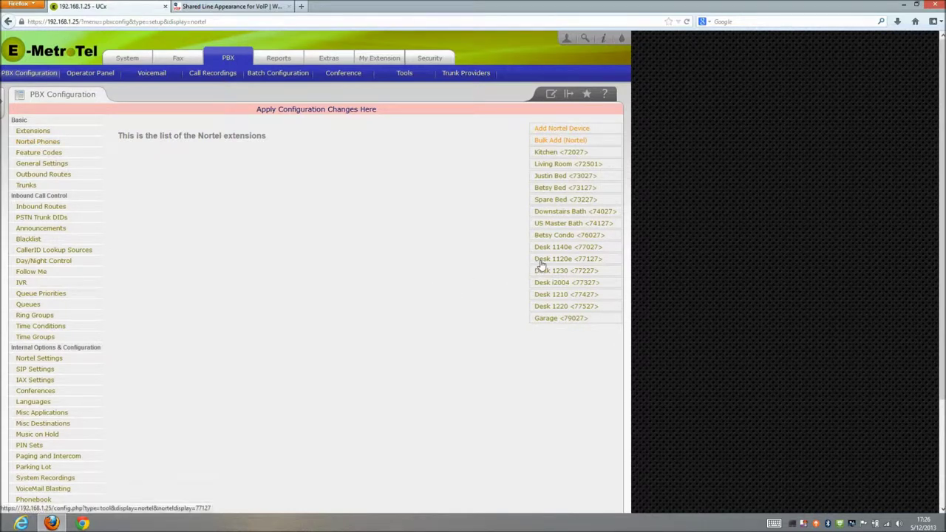
Open Desk 1120e <77127> and copy its Key 3 Line 1 digits SCA:1@SCG1
{"action": "left_click", "coordinate": [541, 262]}
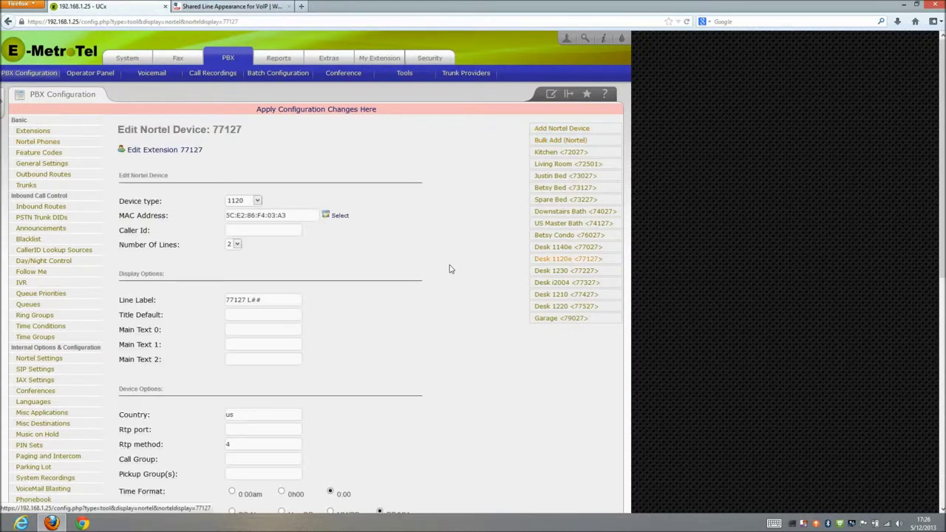
{"action": "scroll", "coordinate": [450, 272], "scroll_direction": "down", "scroll_amount": 6}
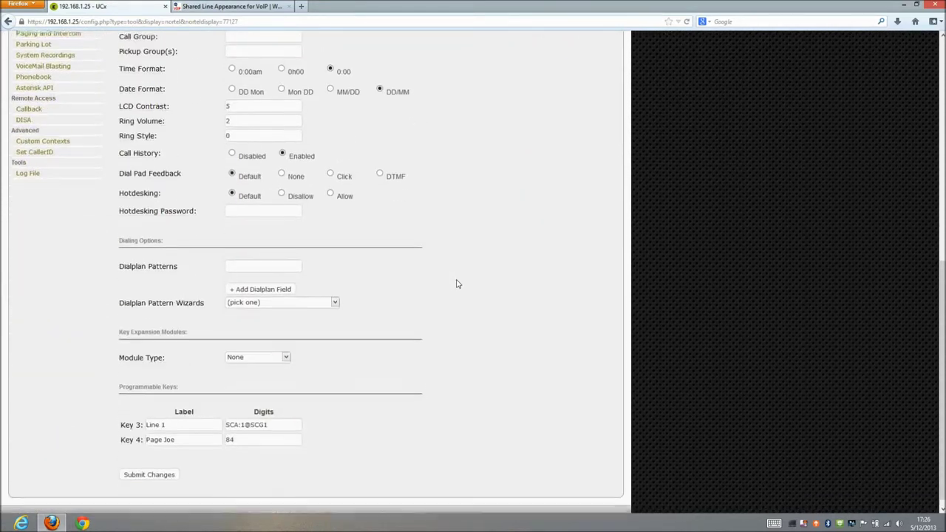
{"action": "left_click", "coordinate": [202, 415]}
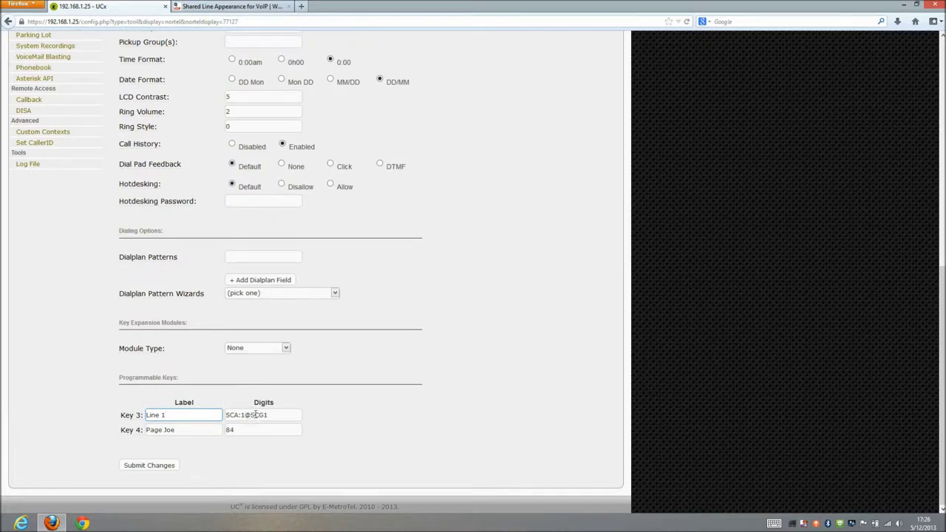
{"action": "left_click_drag", "start_coordinate": [269, 415], "coordinate": [252, 415]}
{"action": "left_click", "coordinate": [252, 414]}
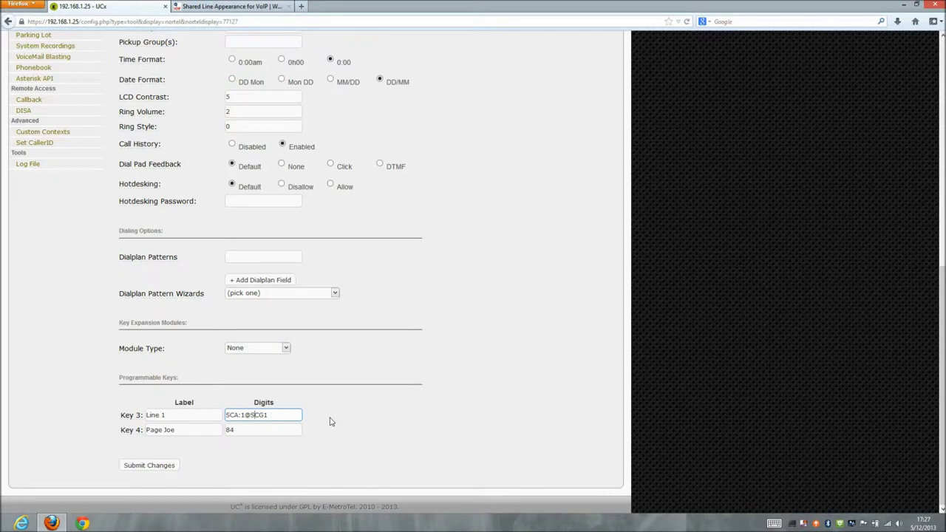
{"action": "scroll", "coordinate": [340, 419], "scroll_direction": "up", "scroll_amount": 2}
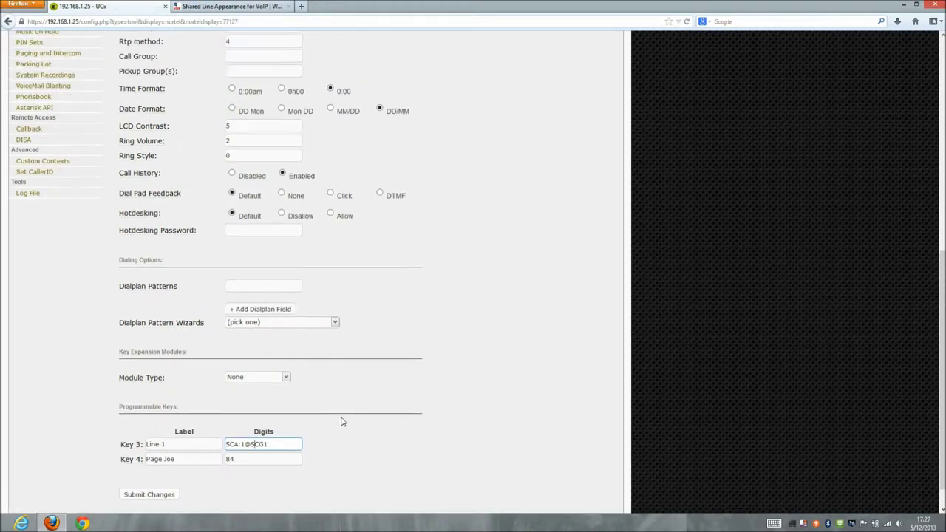
{"action": "left_click_drag", "start_coordinate": [305, 469], "coordinate": [194, 470]}
{"action": "key", "text": "ctrl+c"}
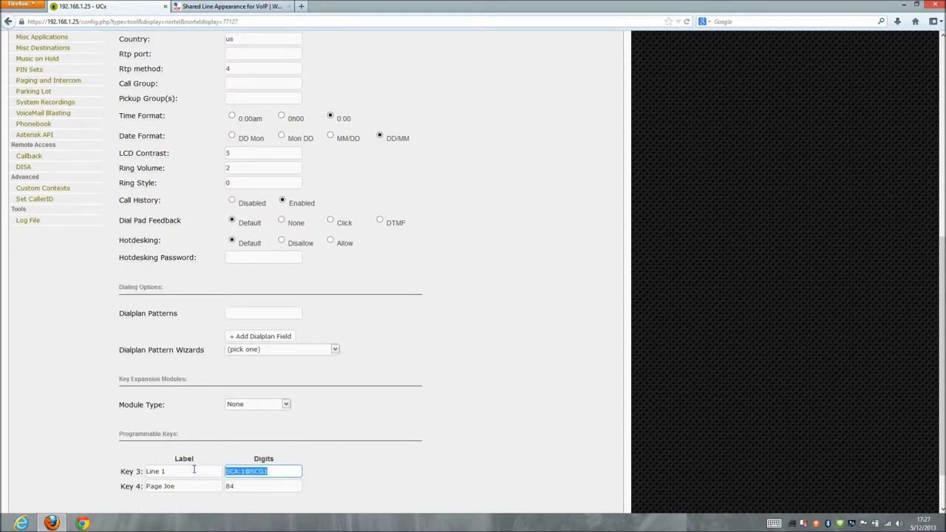
{"action": "scroll", "coordinate": [444, 369], "scroll_direction": "up", "scroll_amount": 10}
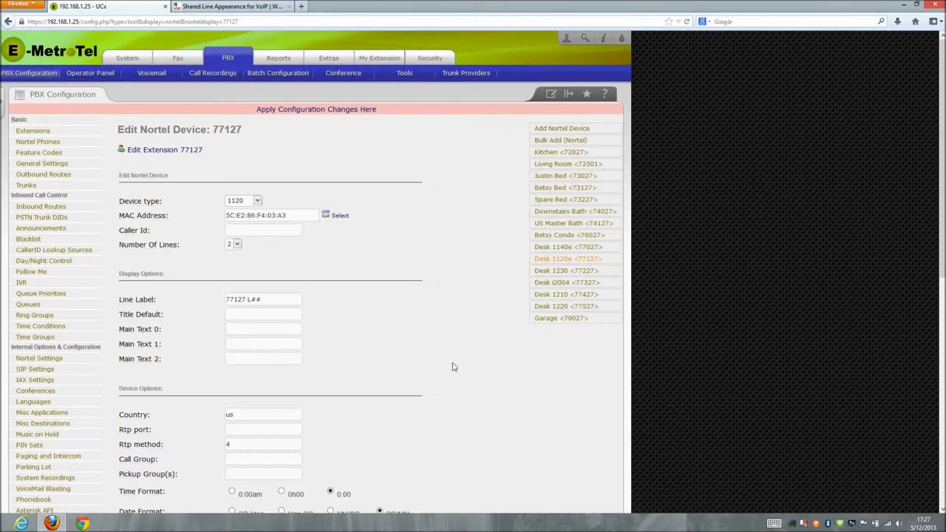
Give Desk 1220 <77527> a Key 3 labelled 'SCA L1' with digits SCA:1@SCG1 and submit
{"action": "left_click", "coordinate": [560, 309]}
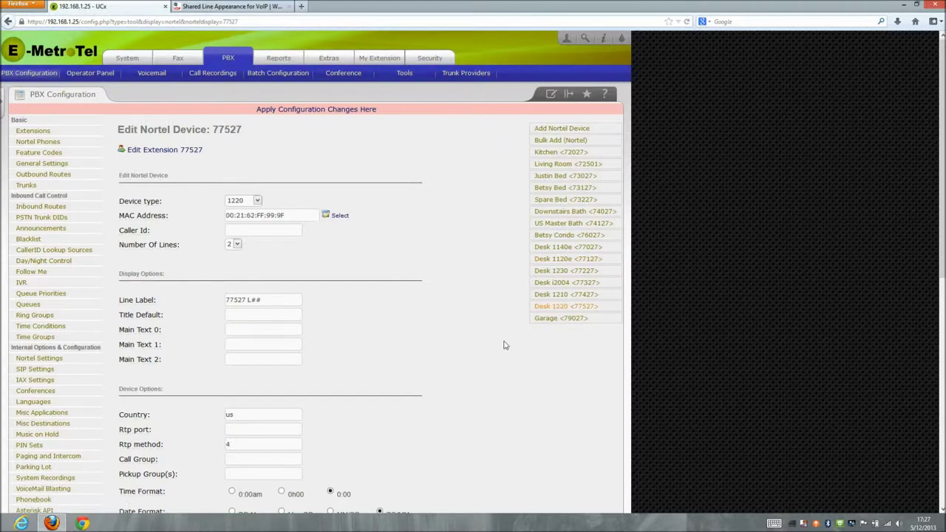
{"action": "scroll", "coordinate": [495, 343], "scroll_direction": "down", "scroll_amount": 8}
{"action": "scroll", "coordinate": [496, 352], "scroll_direction": "down", "scroll_amount": 3}
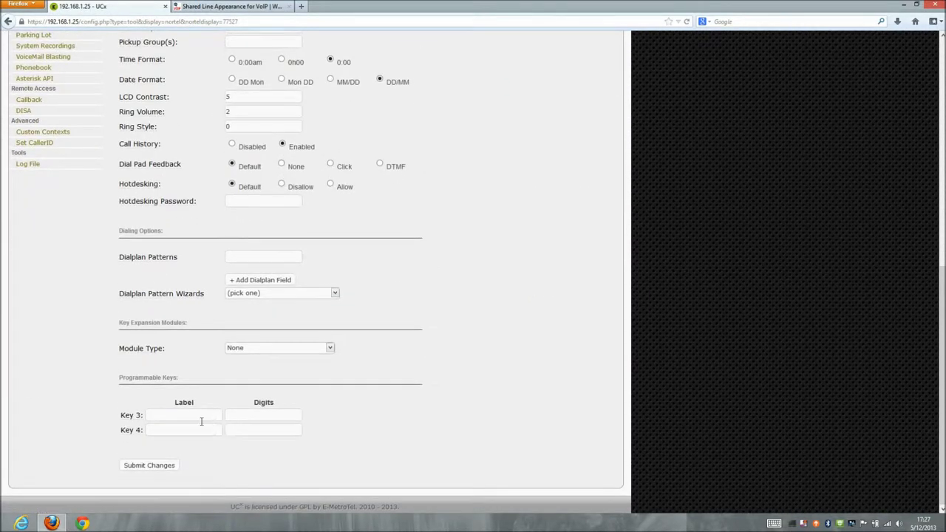
{"action": "left_click", "coordinate": [201, 418]}
{"action": "type", "text": "SCA L1"}
{"action": "key", "text": "Tab"}
{"action": "key", "text": "ctrl+v"}
{"action": "left_click", "coordinate": [159, 464]}
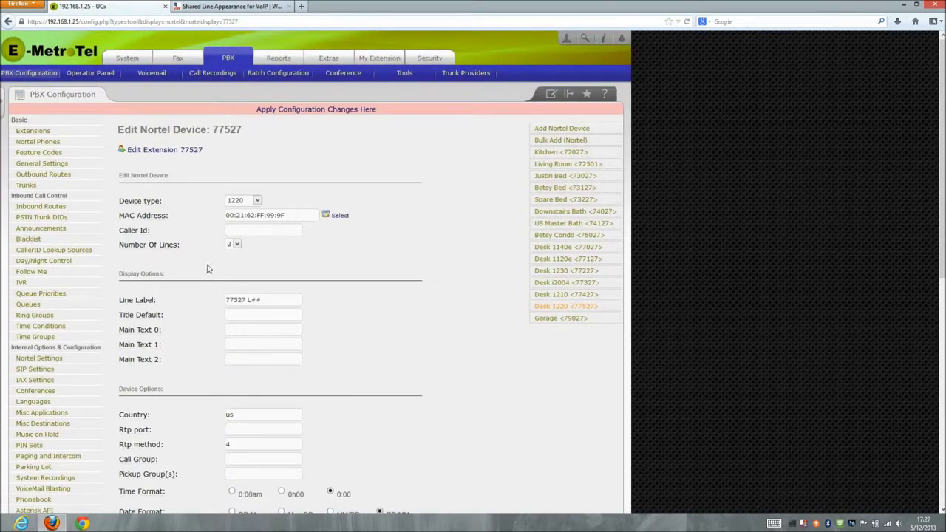
Apply the pending configuration and return to the Inbound Routes page
{"action": "left_click", "coordinate": [325, 113]}
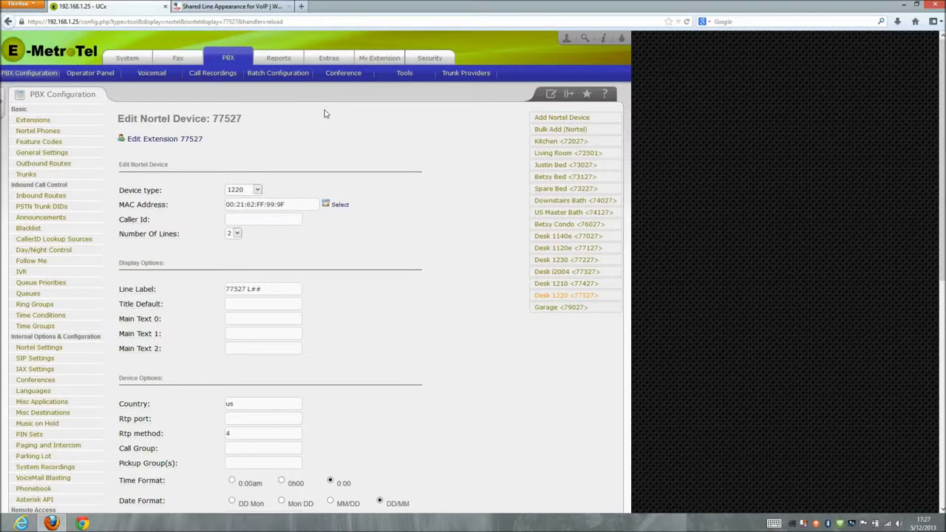
{"action": "left_click", "coordinate": [57, 198]}
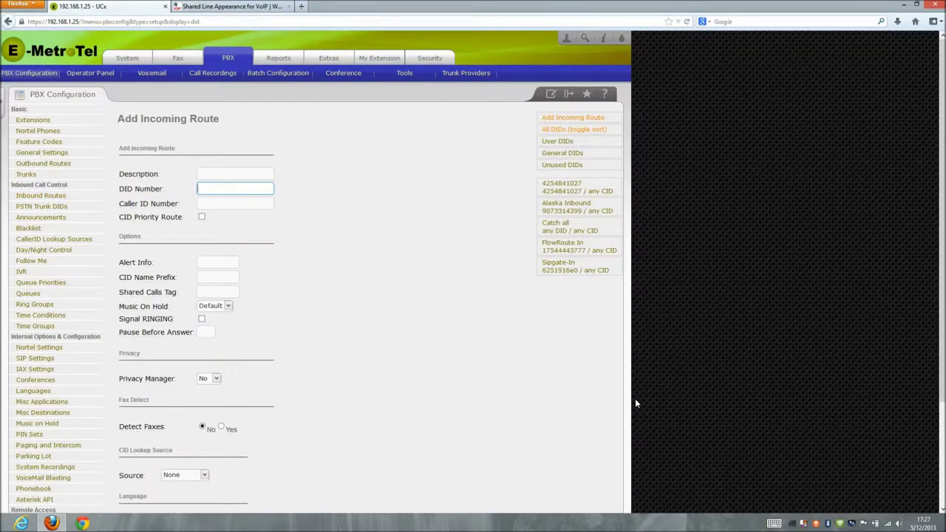
{"action": "right_click", "coordinate": [803, 525]}
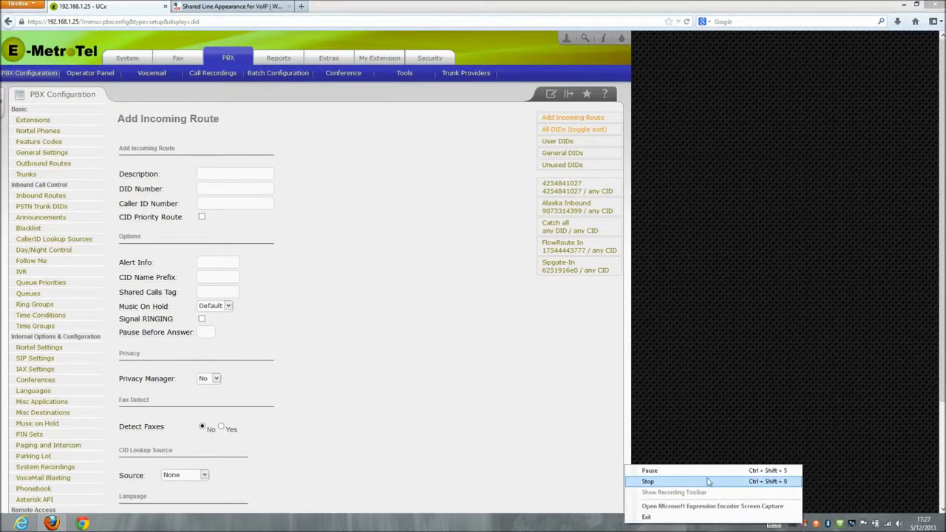